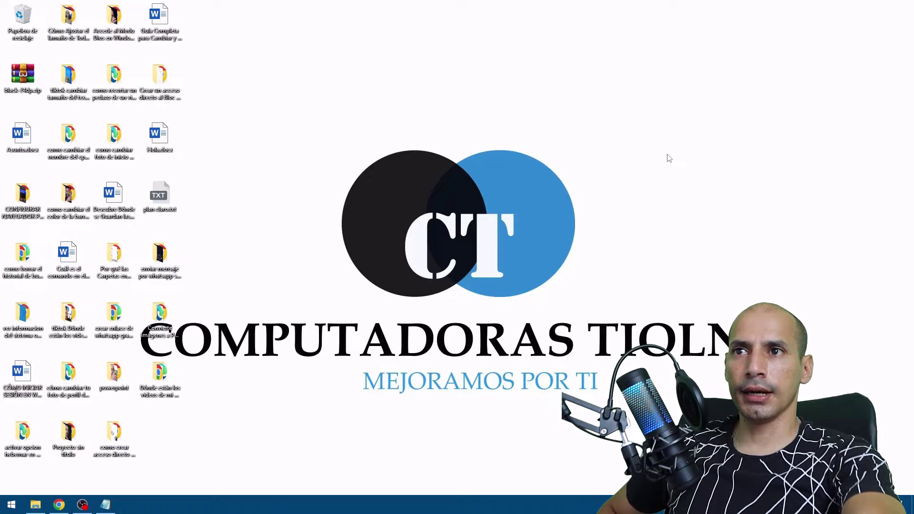
- View the recent background images in the desktop personalization settings, and minimize the settings window
{"action": "right_click", "coordinate": [669, 158]}
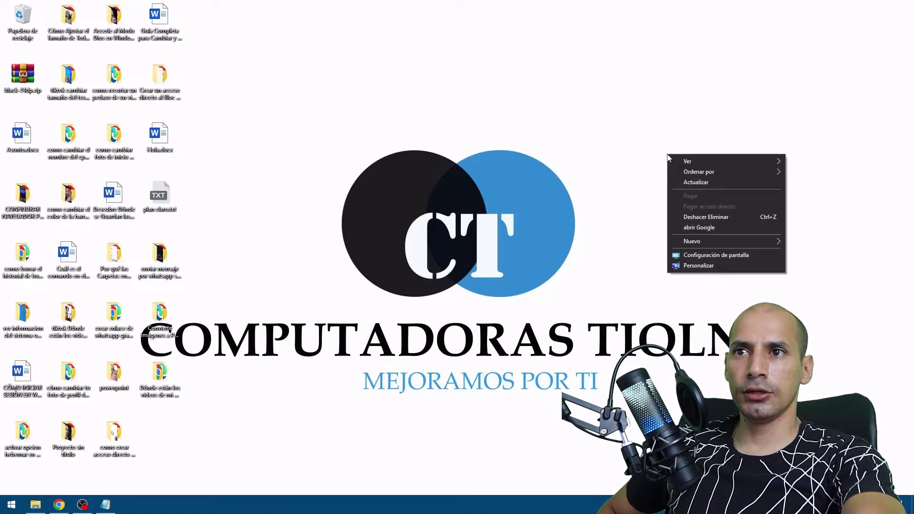
{"action": "left_click", "coordinate": [738, 268]}
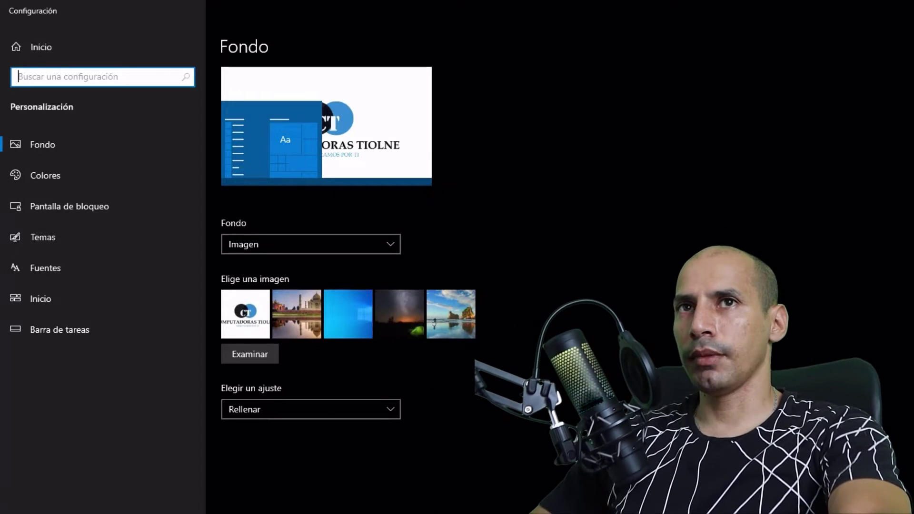
{"action": "left_click", "coordinate": [867, 8]}
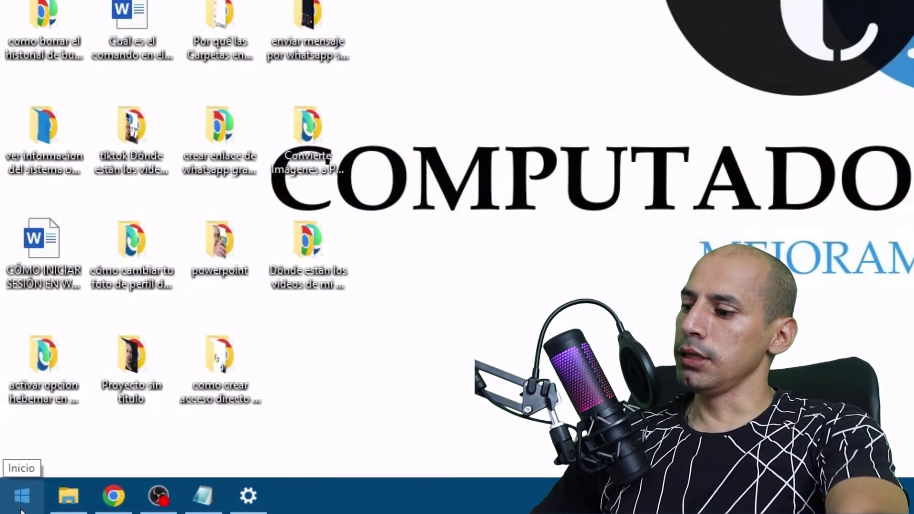
- Search Windows for "re" and launch the Registry Editor (Editor del Registro)
{"action": "left_click", "coordinate": [21, 508]}
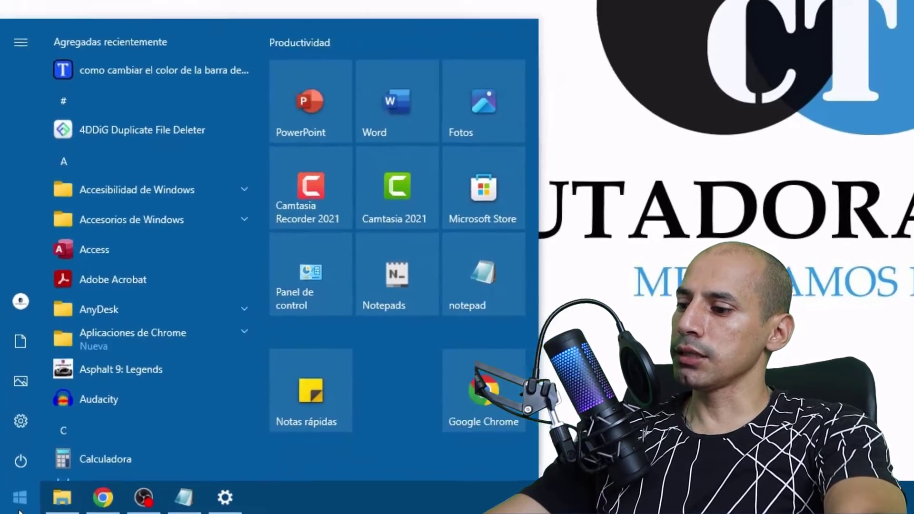
{"action": "type", "text": "re"}
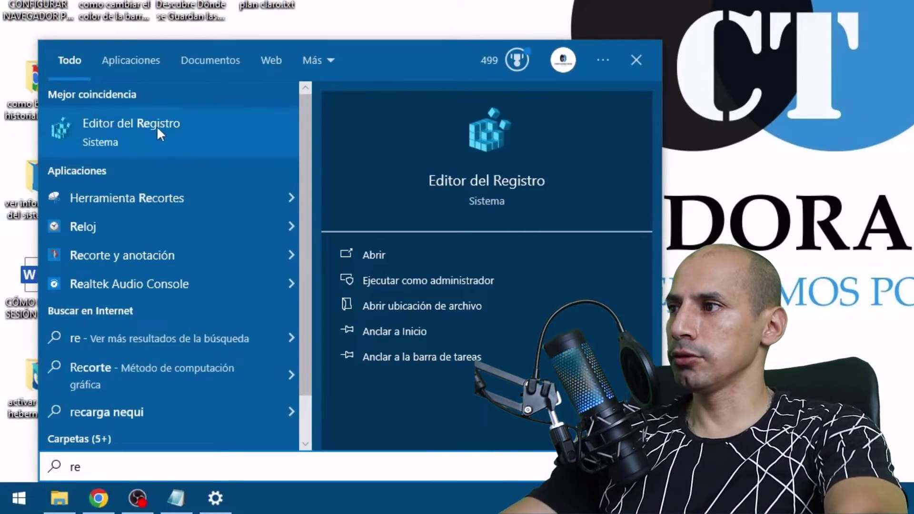
{"action": "left_click", "coordinate": [155, 126]}
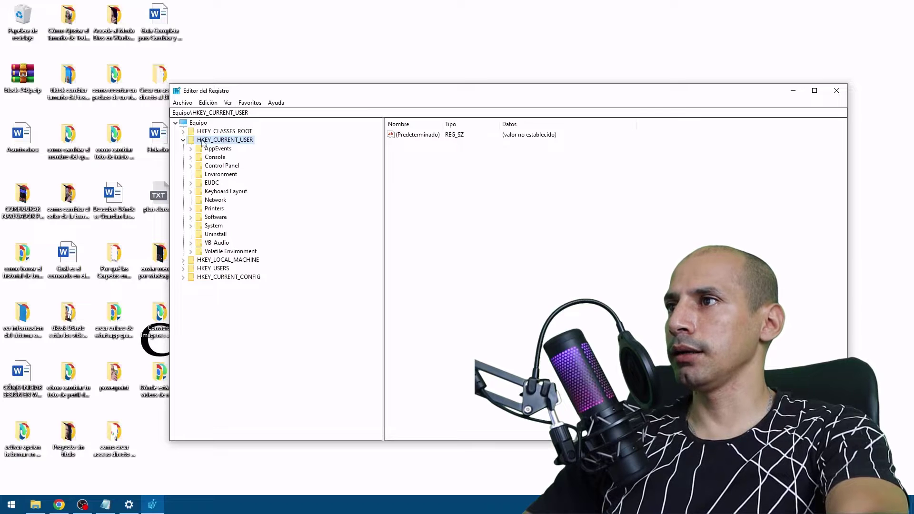
- Collapse HKEY_CURRENT_USER and go to the registry path Equipo\HKEY_CURRENT_USER\Software\Microsoft\Windows\CurrentVersion\Explorer\Wallpapers
{"action": "left_click", "coordinate": [183, 140]}
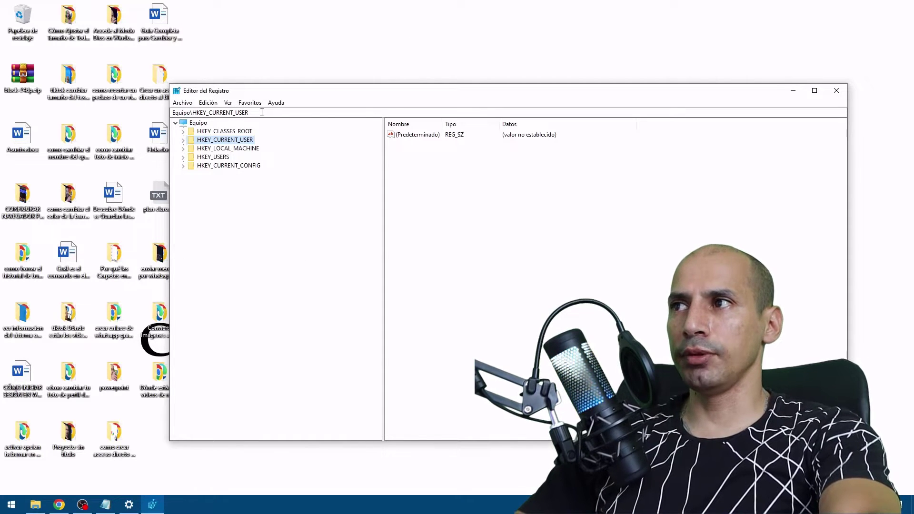
{"action": "left_click_drag", "start_coordinate": [262, 112], "coordinate": [204, 113]}
{"action": "key", "text": "BackSpace"}
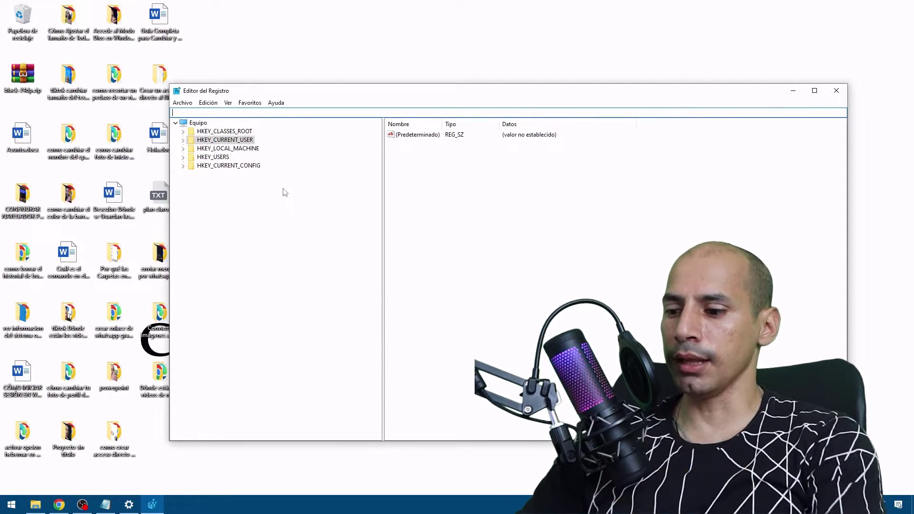
{"action": "type", "text": "Equipo\\HKEY_CURRENT_USER\\Software\\Microsoft\\Windows\\CurrentVersion\\Explorer\\Wallpapers"}
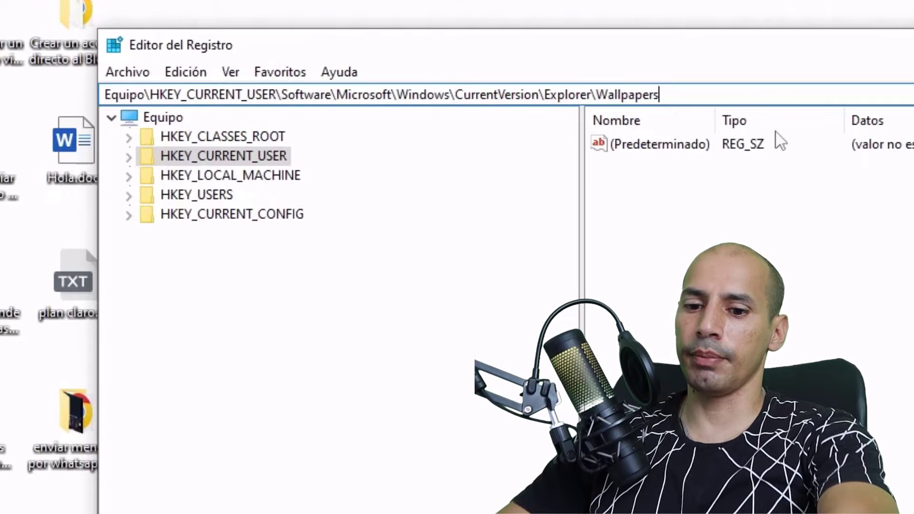
{"action": "key", "text": "Return"}
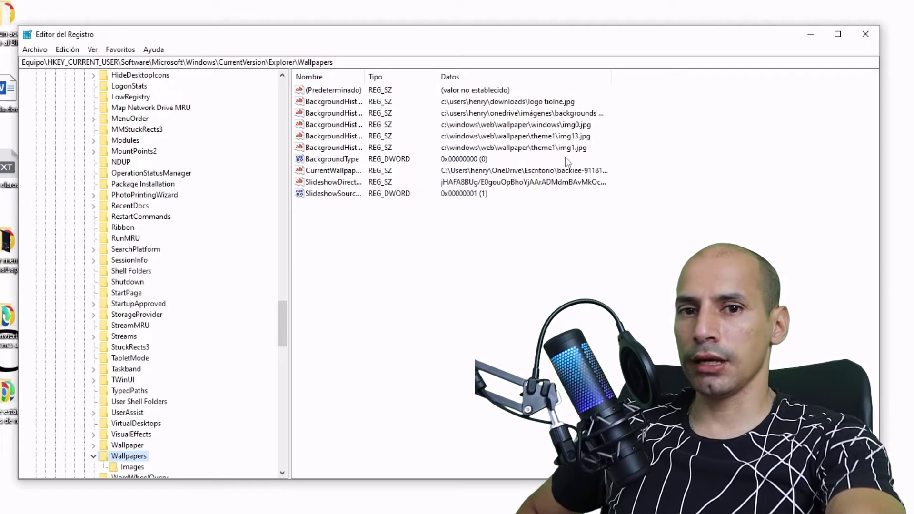
- Examine the values of the neighbouring Wallpaper key and return to the Wallpapers key
{"action": "left_click_drag", "start_coordinate": [284, 307], "coordinate": [279, 320]}
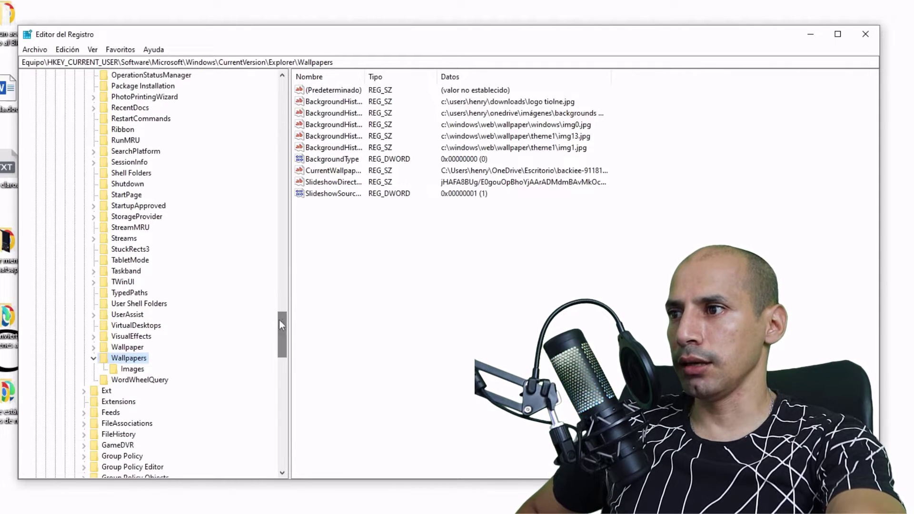
{"action": "left_click", "coordinate": [138, 349]}
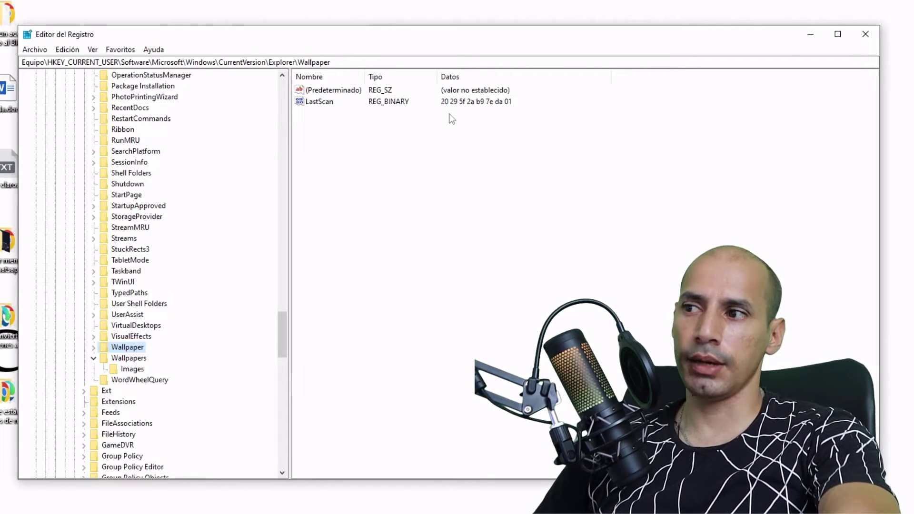
{"action": "left_click", "coordinate": [131, 358]}
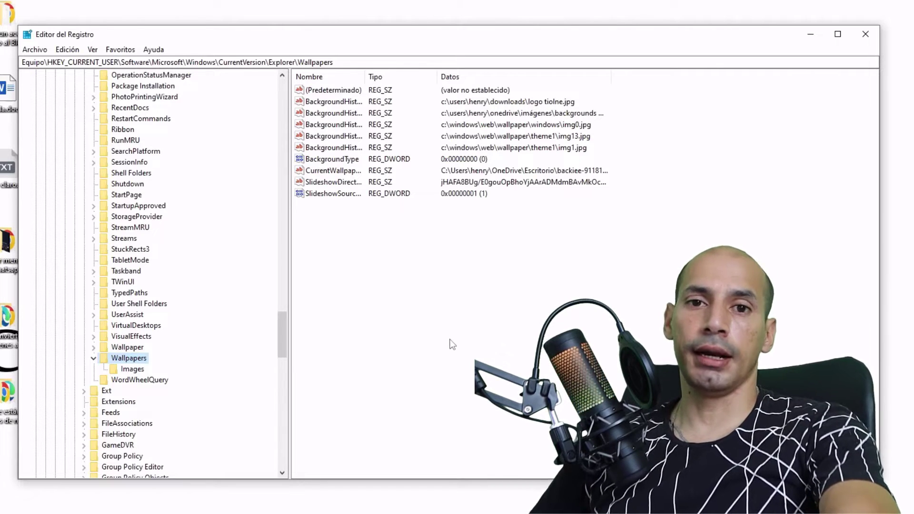
- Open the BackgroundHistoryPath0 value and copy the image path stored in it
{"action": "double_click", "coordinate": [299, 105]}
{"action": "key", "text": "ctrl+c"}
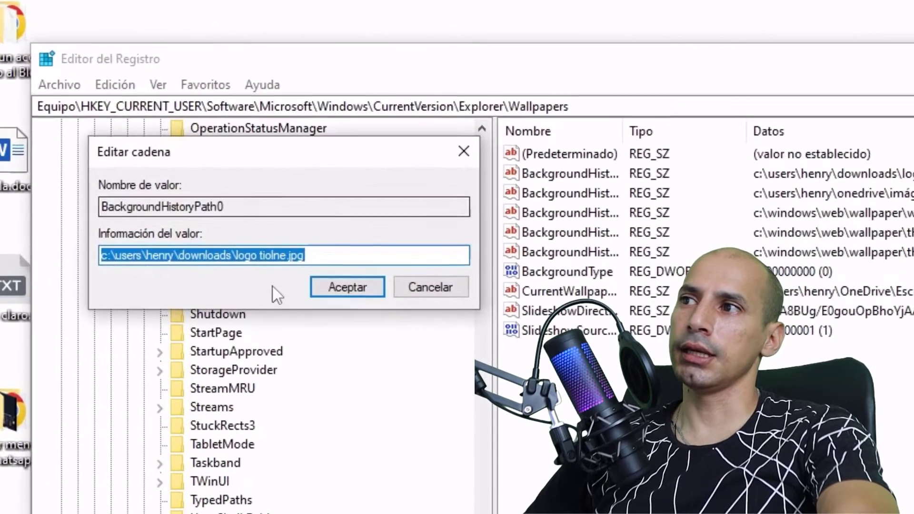
{"action": "right_click", "coordinate": [268, 257]}
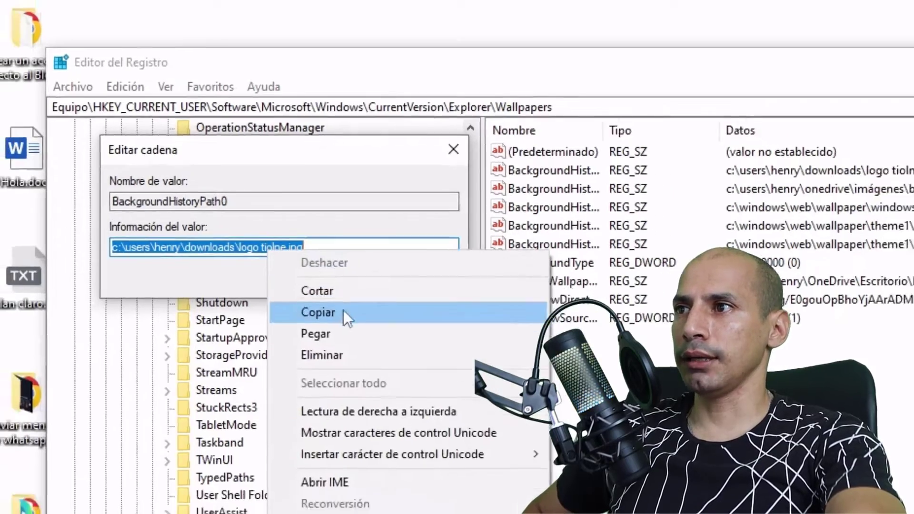
{"action": "left_click", "coordinate": [333, 323]}
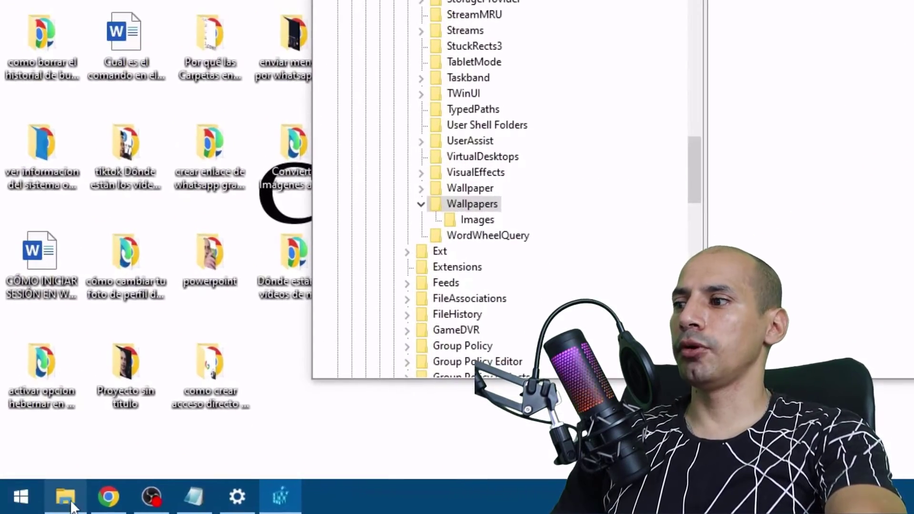
- Switch to File Explorer, open the image at the copied path, and close the image viewer
{"action": "mouse_move", "coordinate": [40, 505]}
{"action": "left_click", "coordinate": [72, 499]}
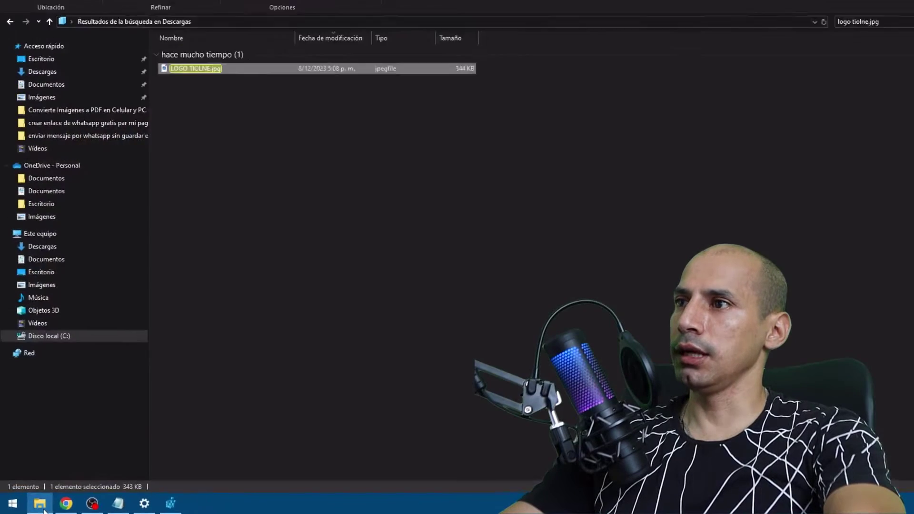
{"action": "left_click", "coordinate": [266, 75]}
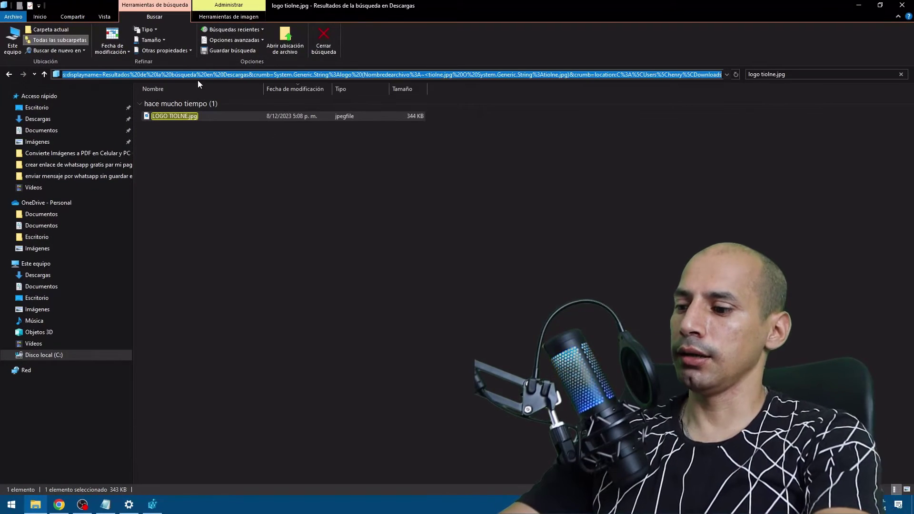
{"action": "key", "text": "ctrl+v"}
{"action": "key", "text": "Return"}
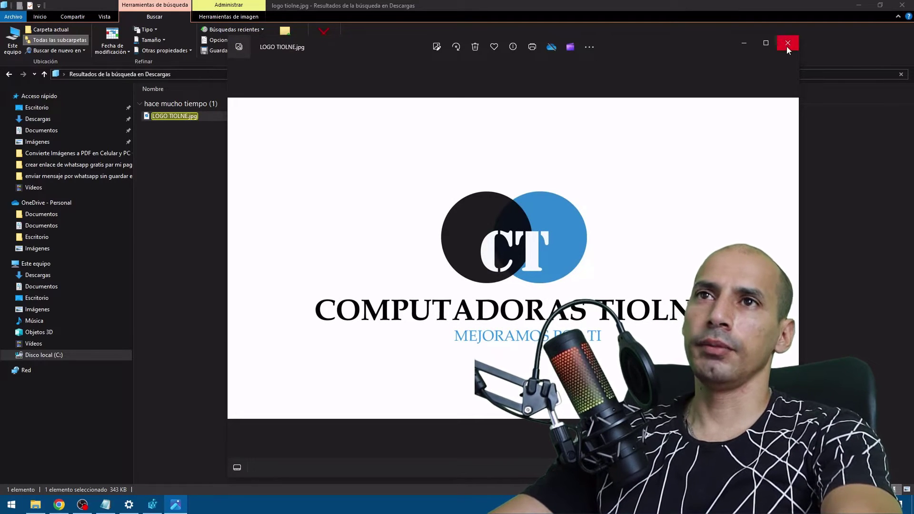
{"action": "left_click", "coordinate": [788, 44]}
- Paste the copied path as the folder location, cut the file name logo tiolne.jpg from it, and open the Downloads folder
{"action": "left_click", "coordinate": [210, 75]}
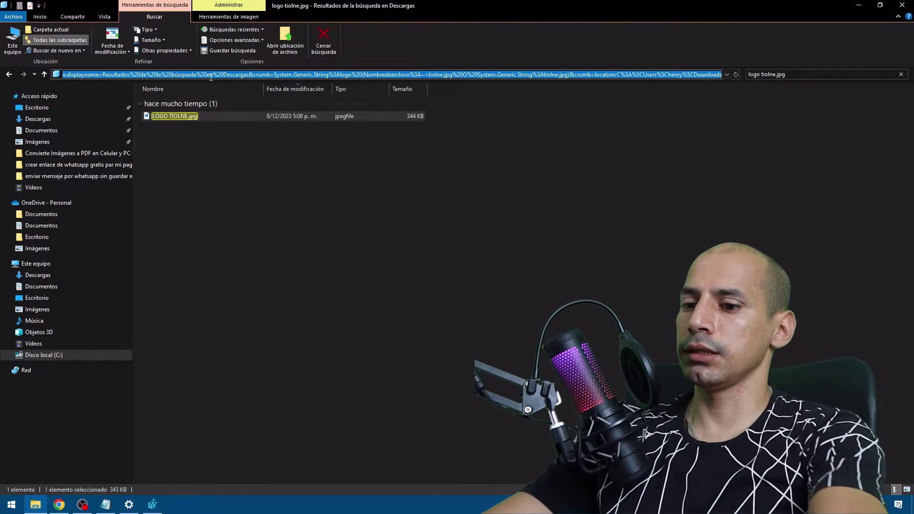
{"action": "key", "text": "ctrl+v"}
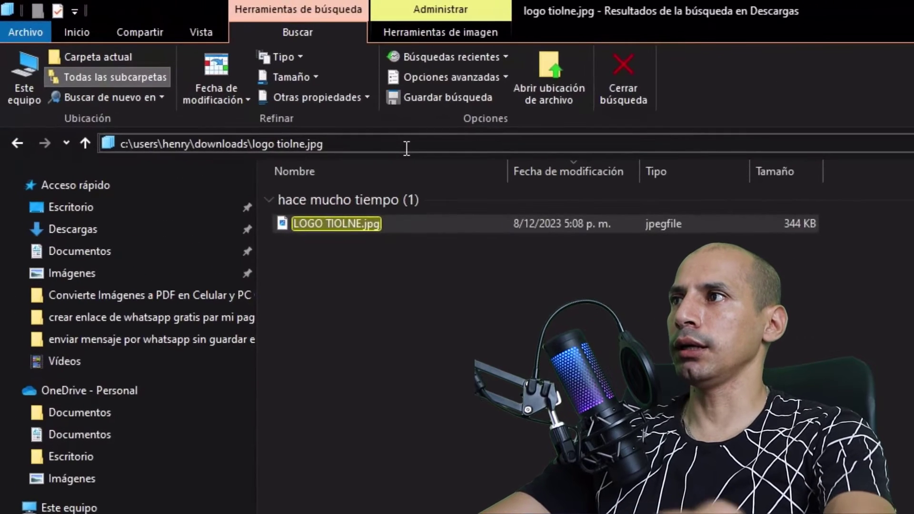
{"action": "left_click_drag", "start_coordinate": [363, 147], "coordinate": [284, 151]}
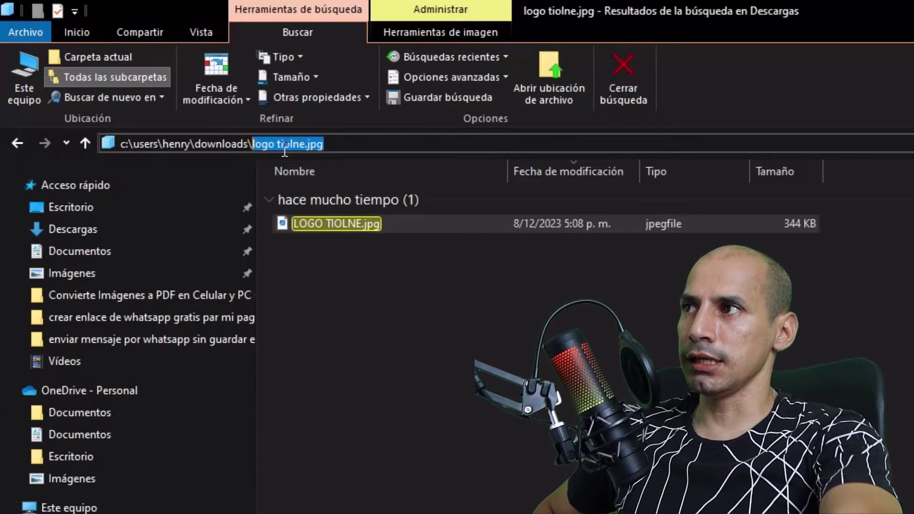
{"action": "right_click", "coordinate": [301, 145]}
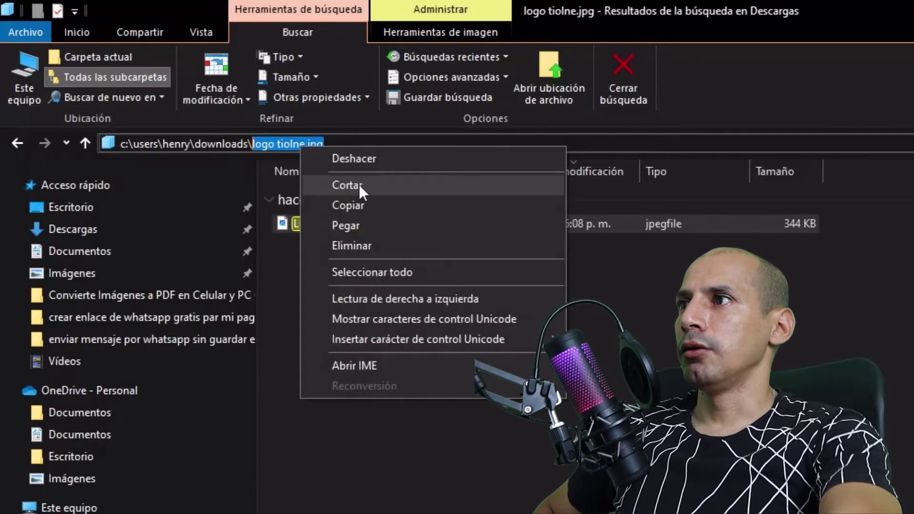
{"action": "left_click", "coordinate": [359, 185]}
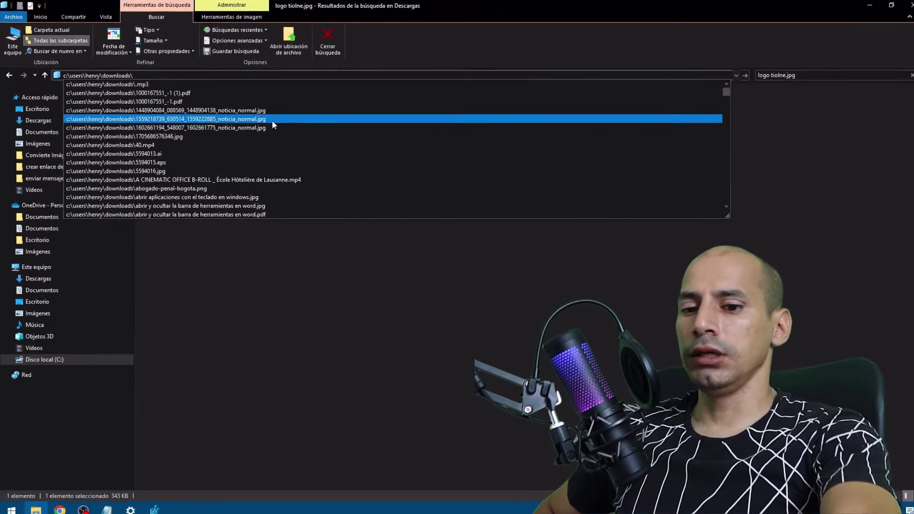
{"action": "key", "text": "Return"}
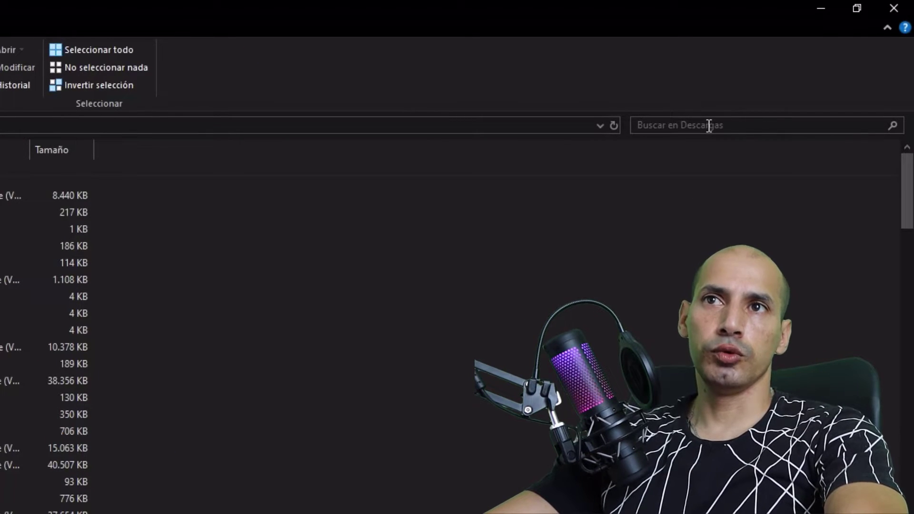
- Search the Downloads folder for the cut file name logo tiolne.jpg
{"action": "left_click", "coordinate": [709, 126]}
{"action": "right_click", "coordinate": [708, 126]}
{"action": "left_click", "coordinate": [732, 169]}
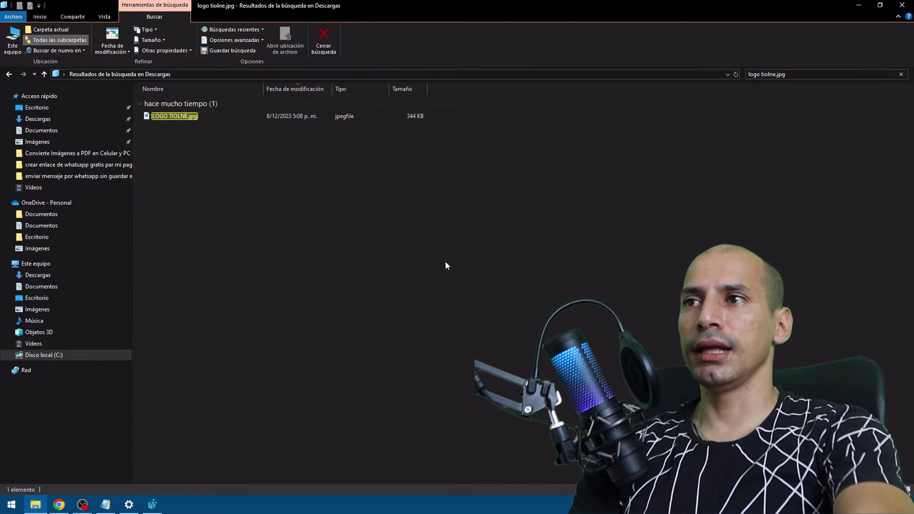
- View the found image LOGO TIOLNE.jpg, and close both the image viewer and File Explorer
{"action": "double_click", "coordinate": [209, 116]}
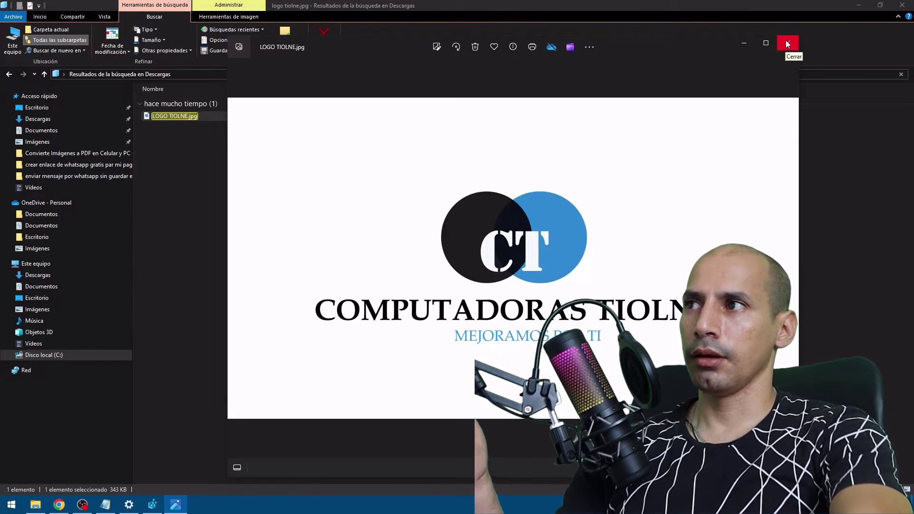
{"action": "left_click", "coordinate": [788, 45]}
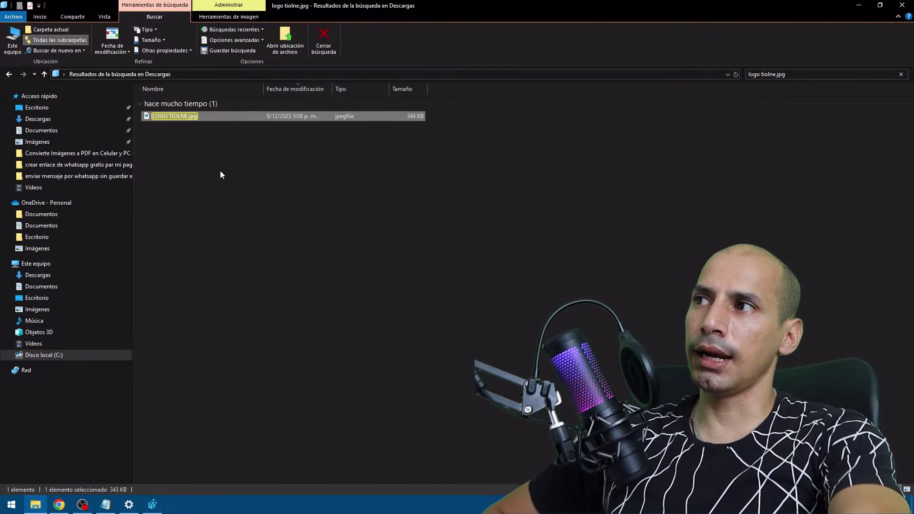
{"action": "left_click", "coordinate": [910, 8]}
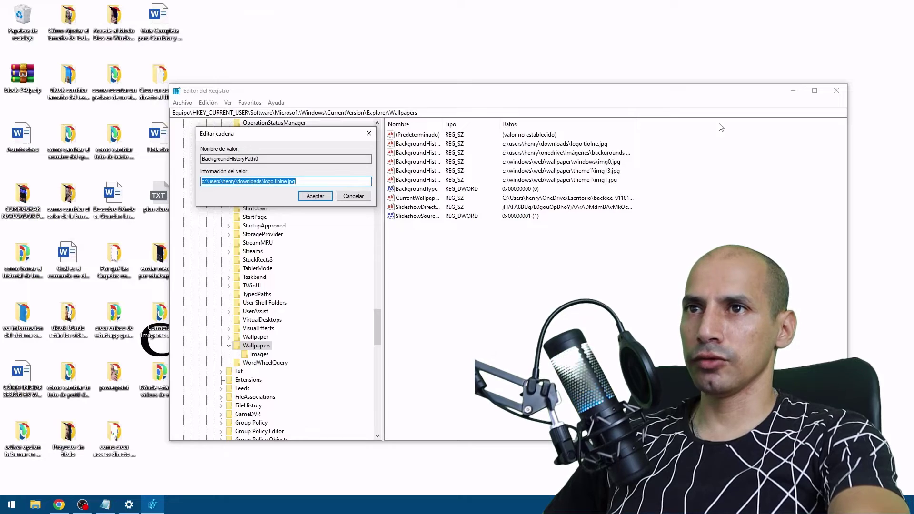
- Check the recent background images in the personalization settings against the registry values, and minimize the settings window
{"action": "right_click", "coordinate": [720, 59]}
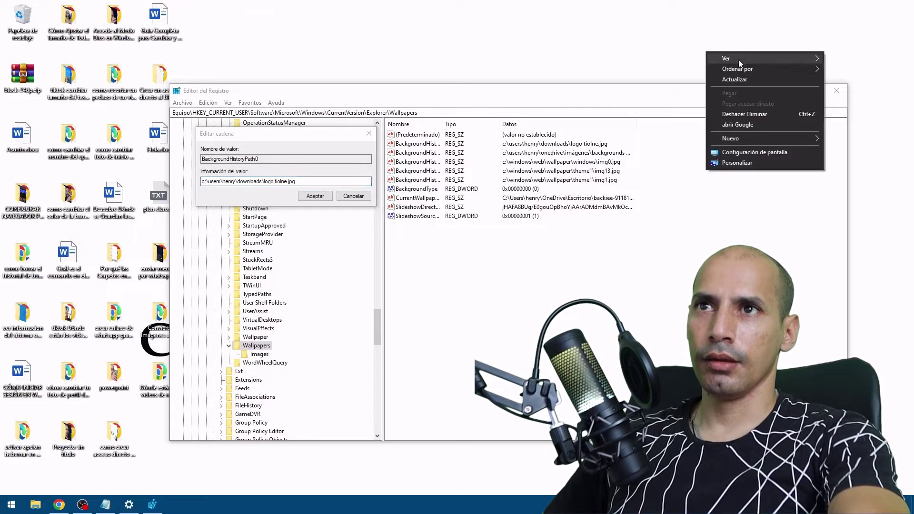
{"action": "left_click", "coordinate": [750, 163]}
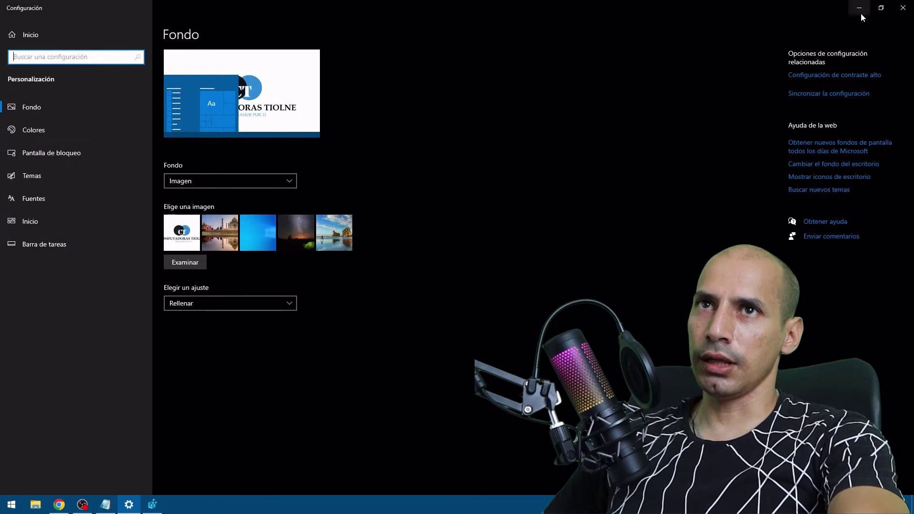
{"action": "left_click", "coordinate": [861, 14]}
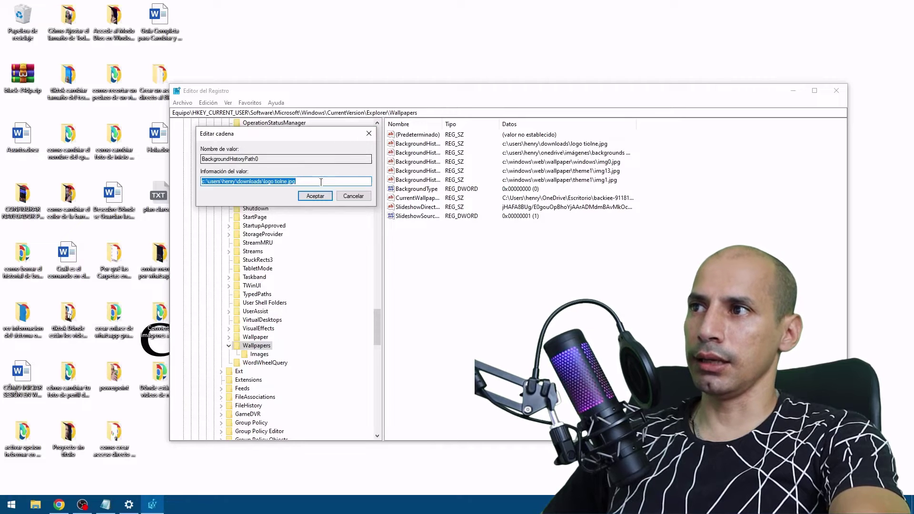
- Close the string editor unchanged, delete the BackgroundHistoryPath0 value from the Wallpapers key, and close the Registry Editor
{"action": "left_click", "coordinate": [369, 134]}
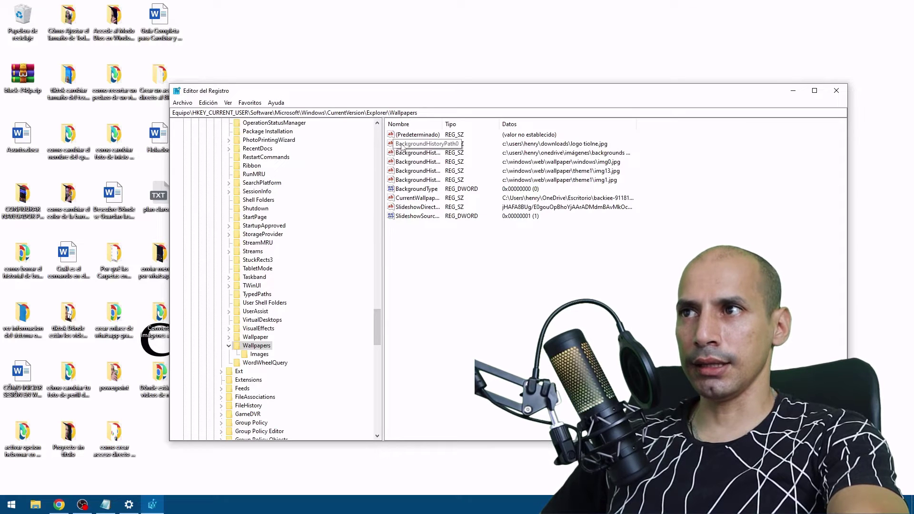
{"action": "left_click", "coordinate": [667, 159]}
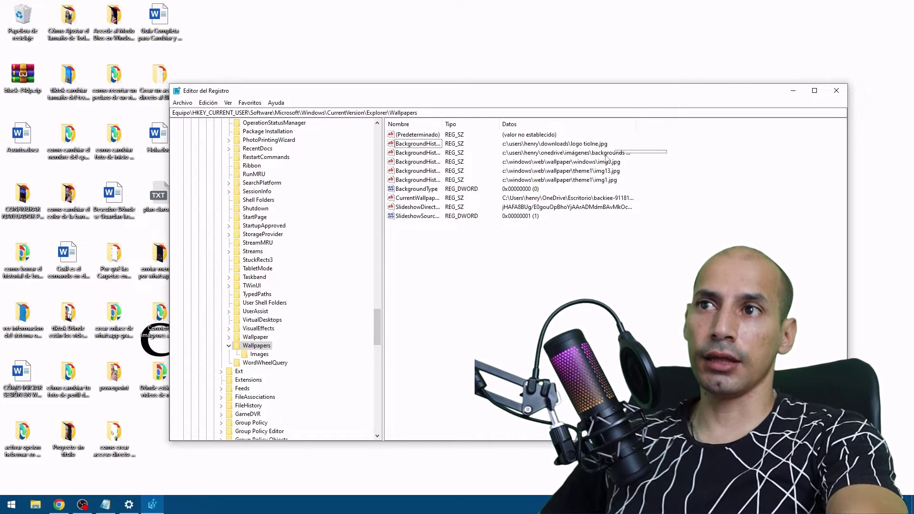
{"action": "right_click", "coordinate": [419, 144]}
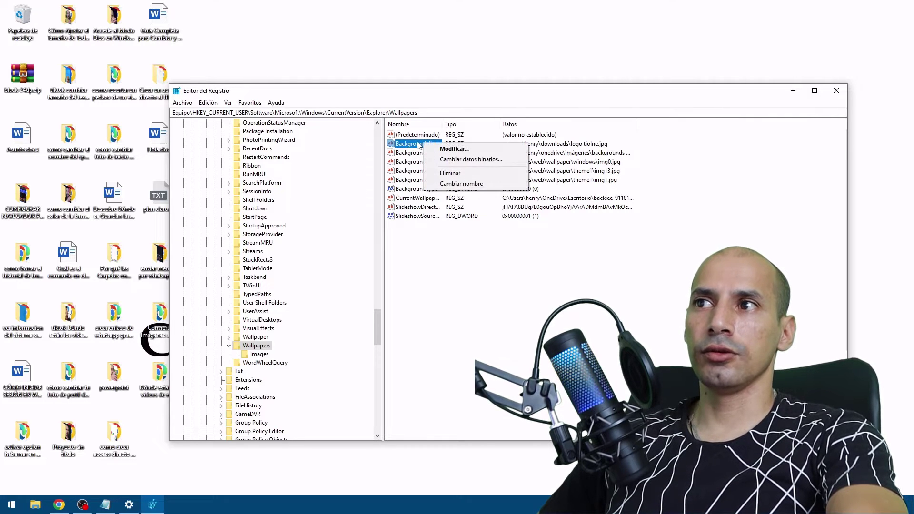
{"action": "left_click", "coordinate": [466, 176]}
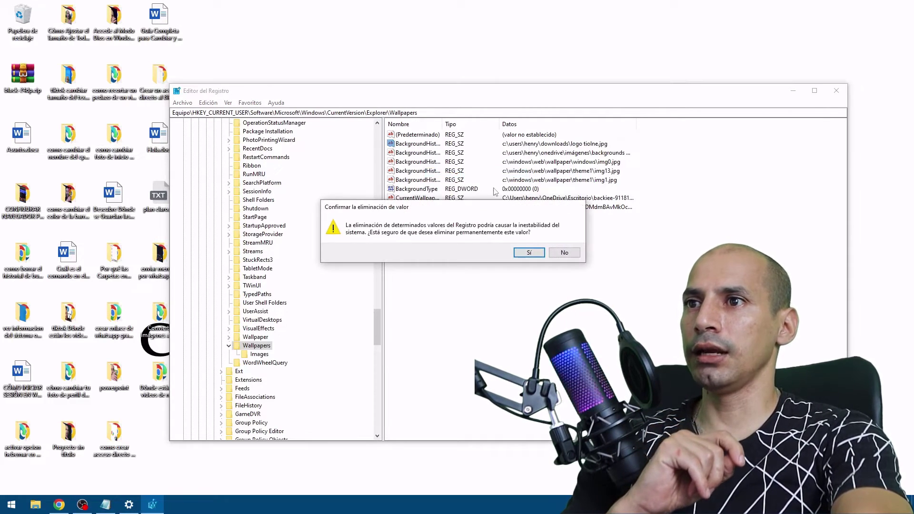
{"action": "left_click", "coordinate": [529, 253]}
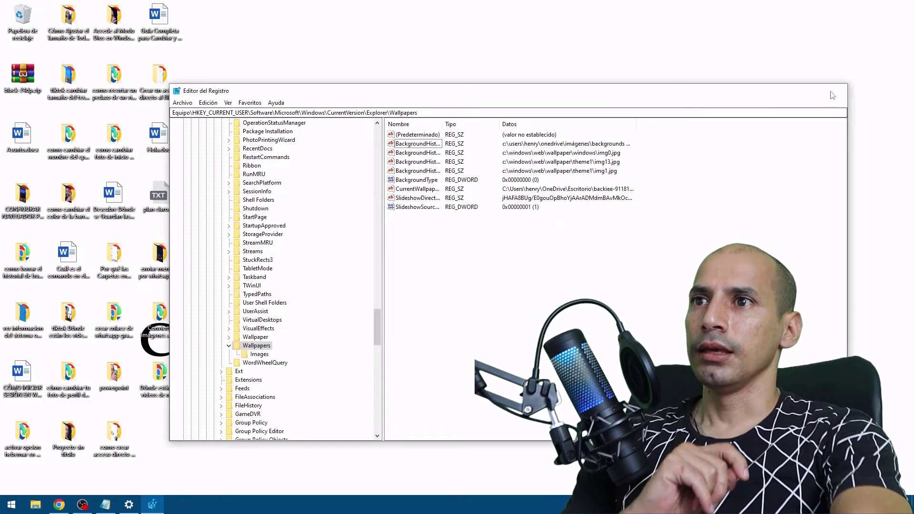
{"action": "left_click", "coordinate": [837, 90]}
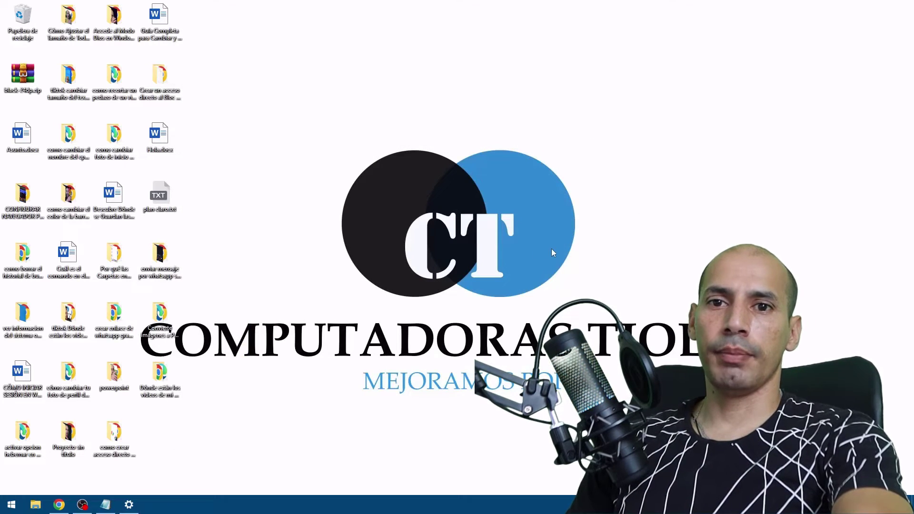
- Set the recent Taj Mahal image as the desktop background in the personalization settings, and minimize the settings window
{"action": "right_click", "coordinate": [617, 119]}
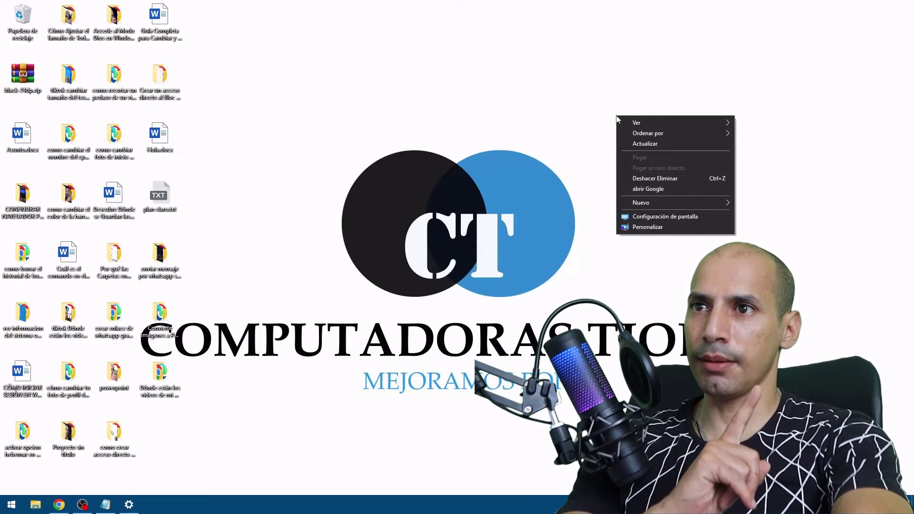
{"action": "left_click", "coordinate": [675, 227]}
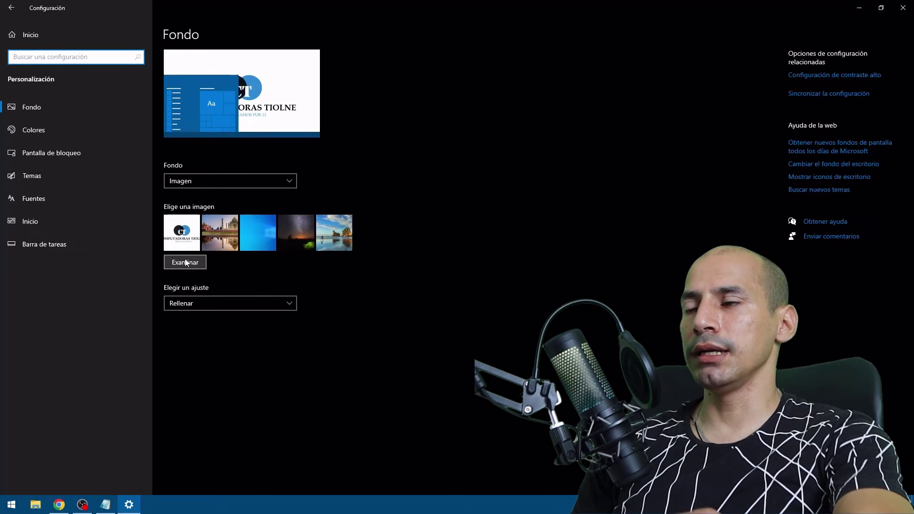
{"action": "left_click", "coordinate": [227, 239]}
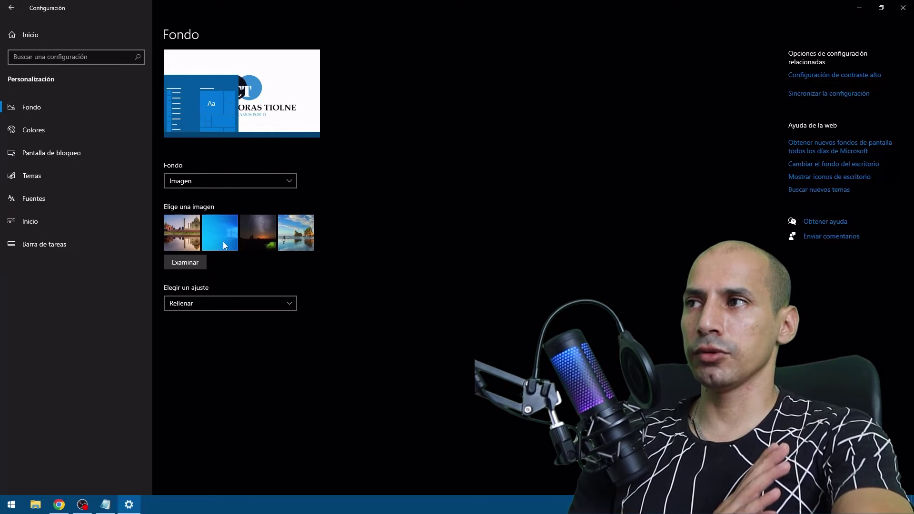
{"action": "left_click", "coordinate": [857, 12]}
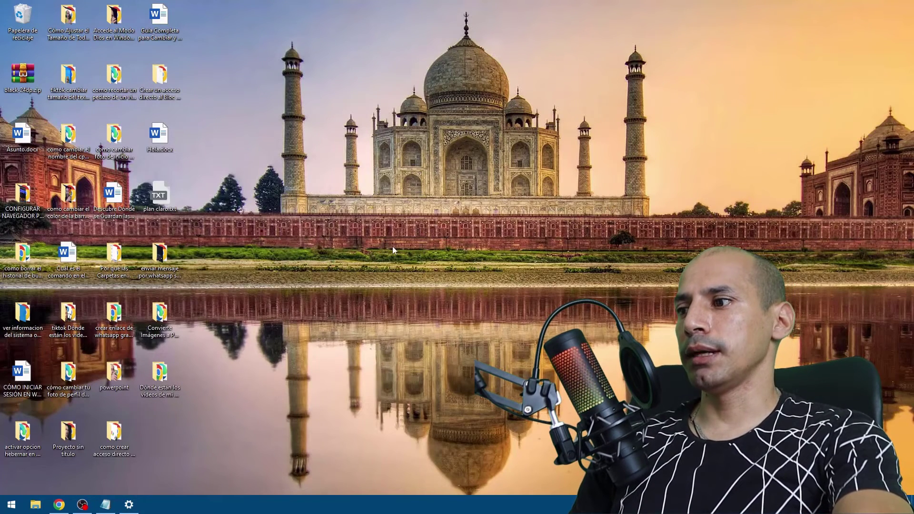
- Browse the Downloads folder from the background settings, choose LOGO TIOLNE.jpg as the desktop background, and close the settings
{"action": "left_click", "coordinate": [129, 505]}
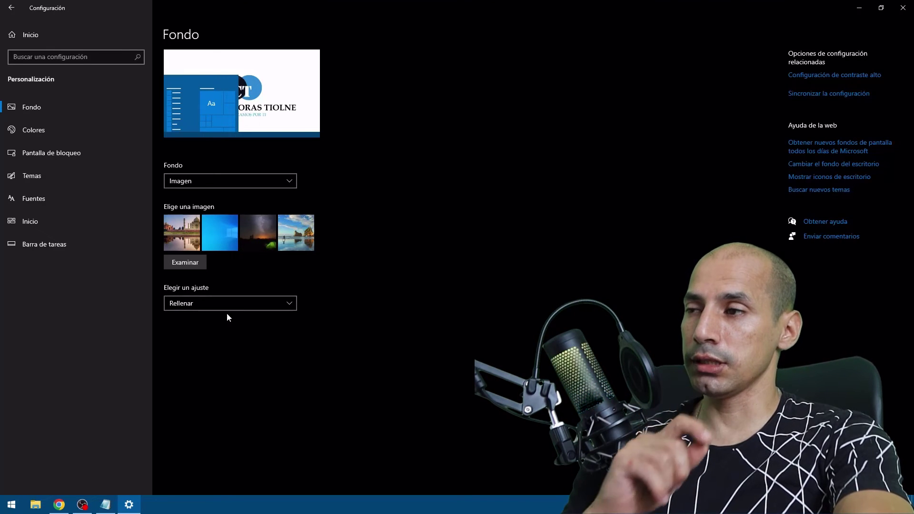
{"action": "left_click", "coordinate": [190, 264]}
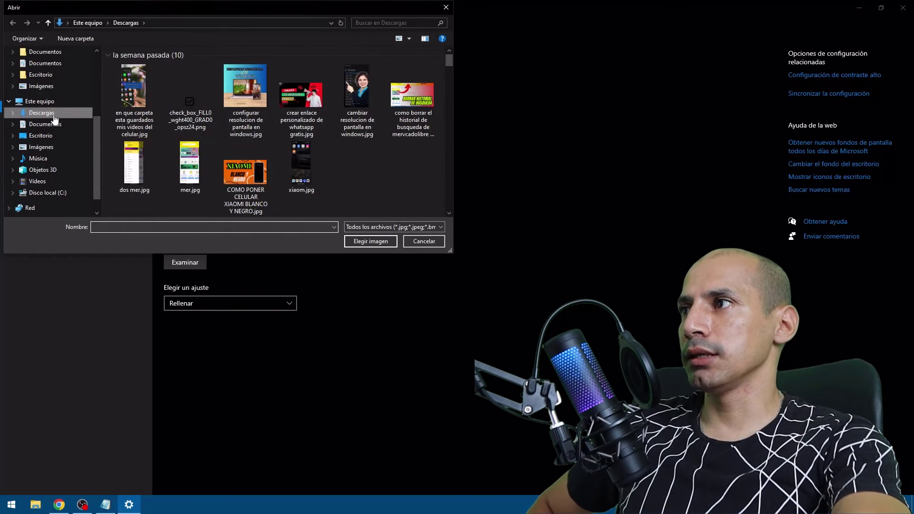
{"action": "left_click_drag", "start_coordinate": [450, 61], "coordinate": [451, 164]}
{"action": "double_click", "coordinate": [135, 81]}
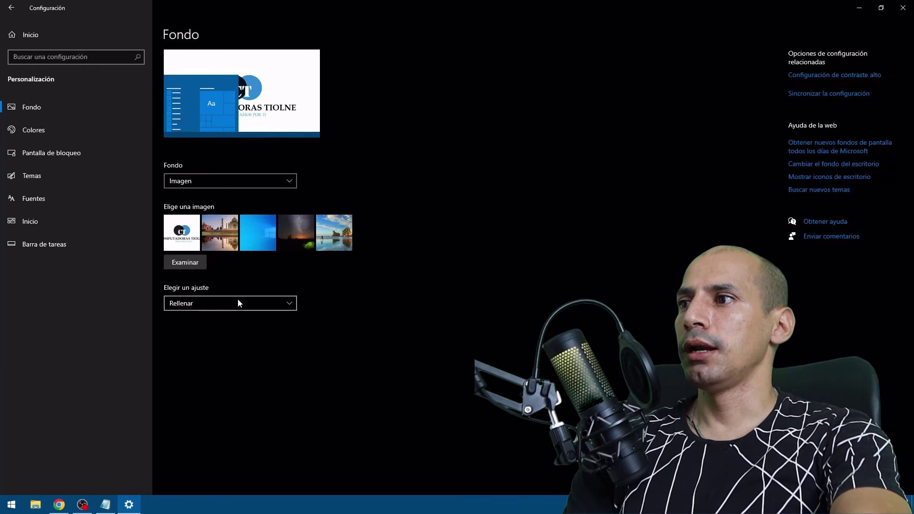
{"action": "left_click", "coordinate": [901, 17]}
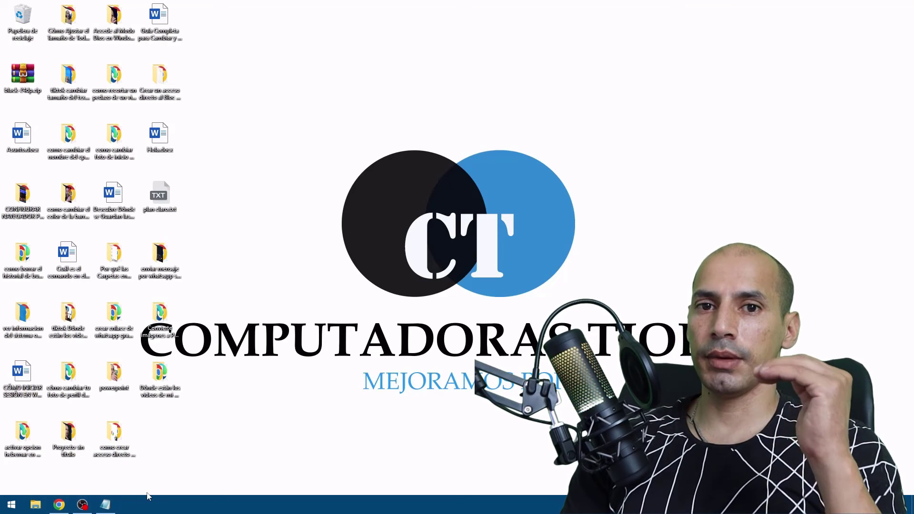
- Reopen the Registry Editor at the Wallpapers key and examine the background history values, selecting the one for img13.jpg
{"action": "left_click", "coordinate": [8, 507]}
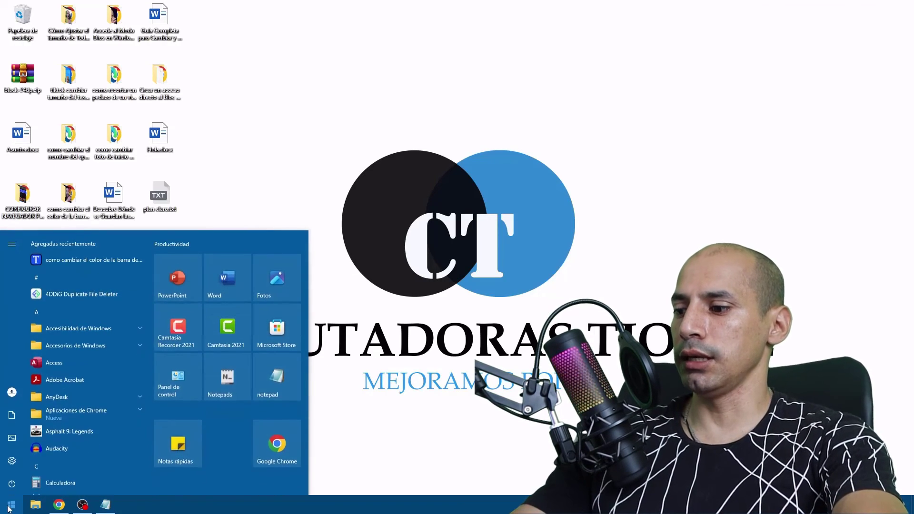
{"action": "type", "text": "re"}
{"action": "left_click", "coordinate": [98, 286]}
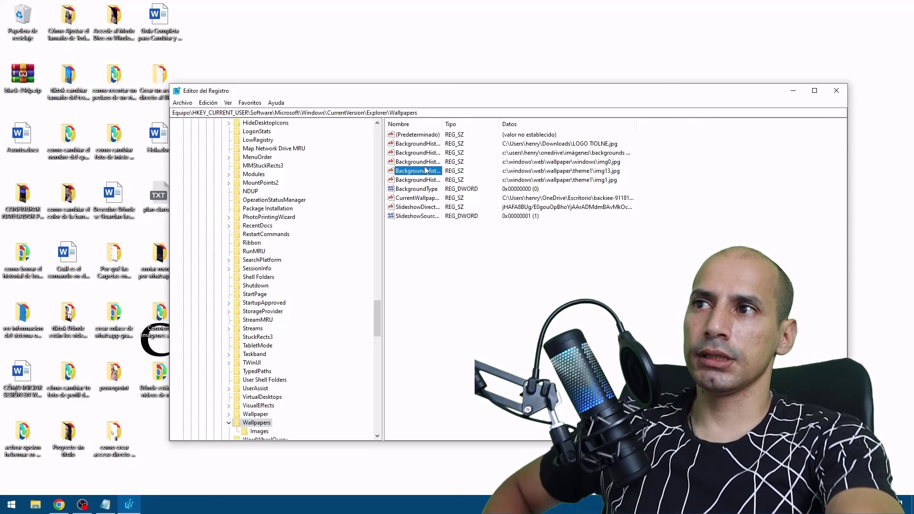
{"action": "left_click", "coordinate": [419, 170]}
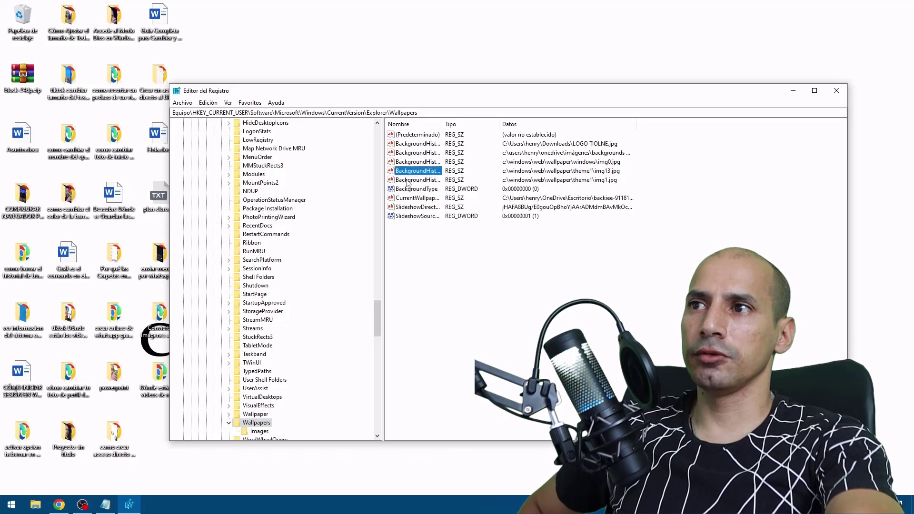